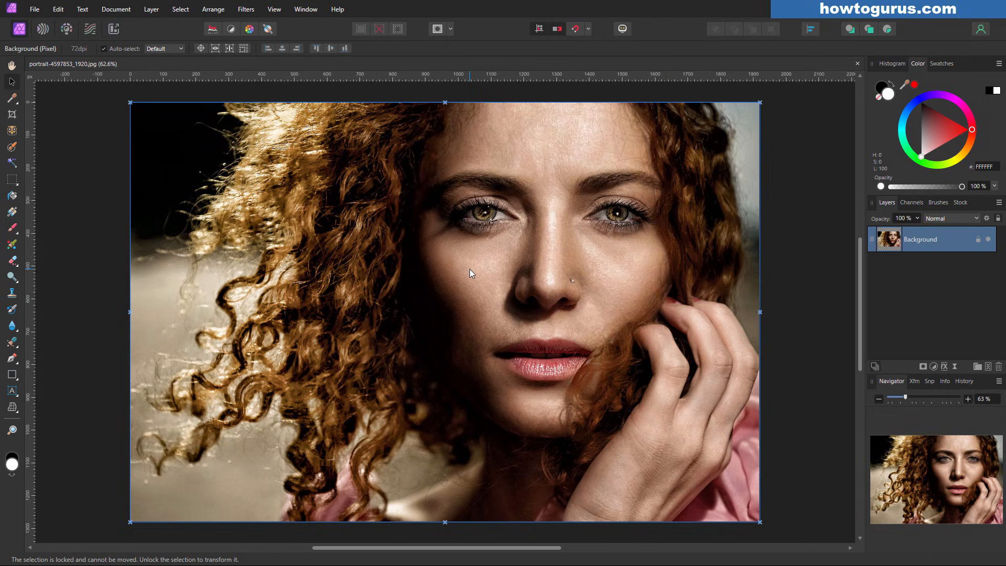
# Duplicate the Background portrait layer
pyautogui.rightClick(918, 241)
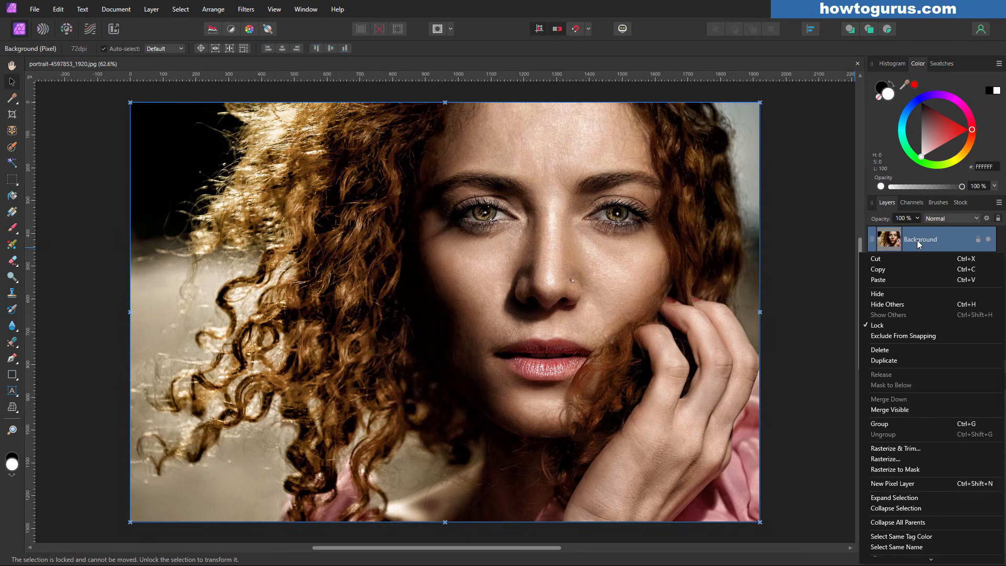
pyautogui.click(910, 361)
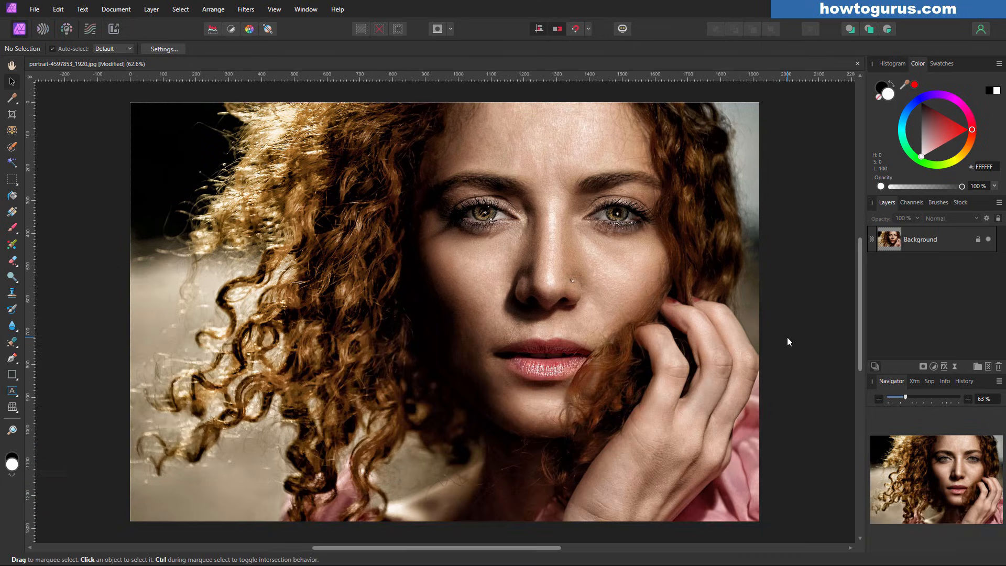
pyautogui.hotkey('ctrl', 'j')
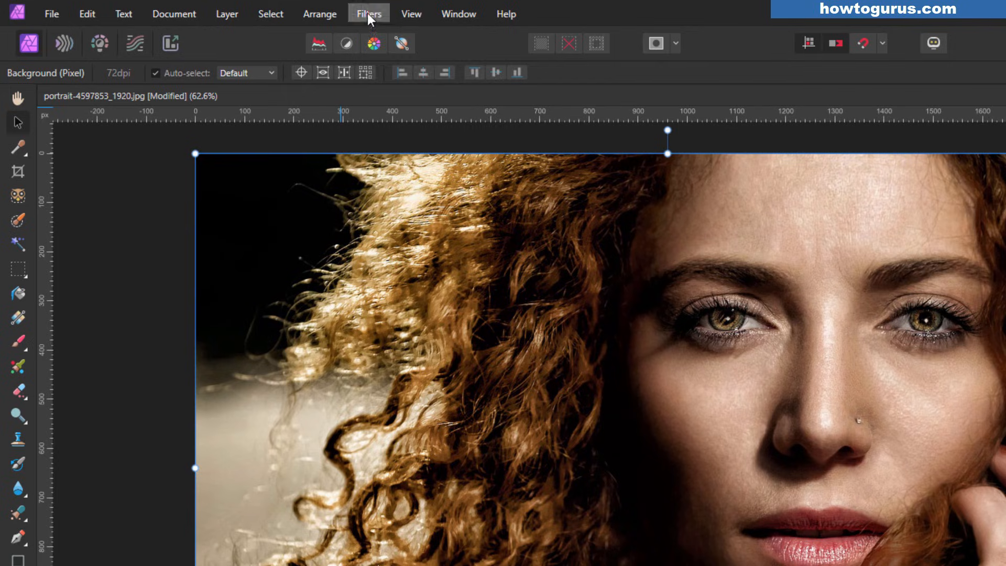
# Try the Perspective distort filter on the duplicate with the grid shown, pulling the image's upper-right corner inward and down, and undo it
pyautogui.click(368, 15)
pyautogui.moveTo(386, 33)
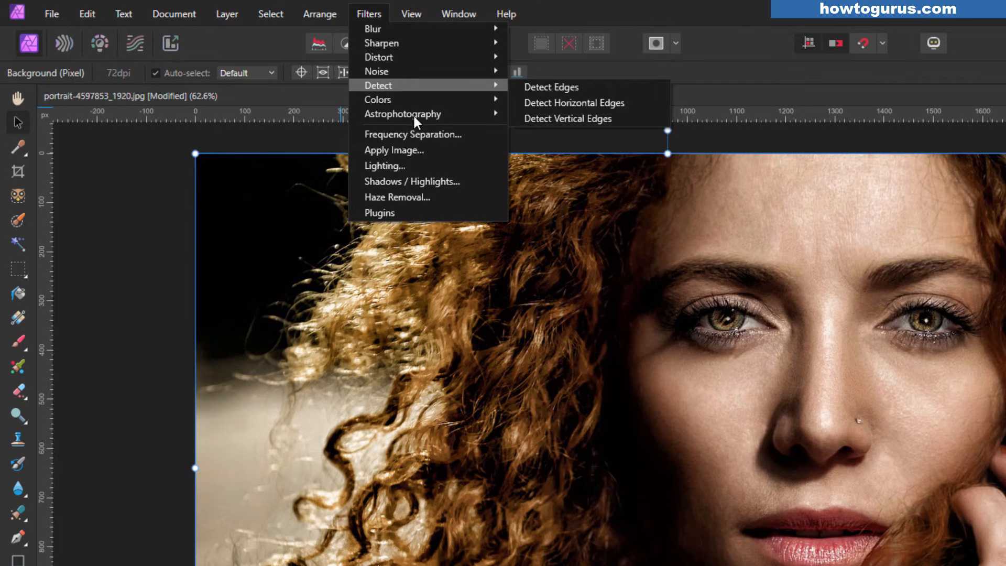
pyautogui.moveTo(414, 56)
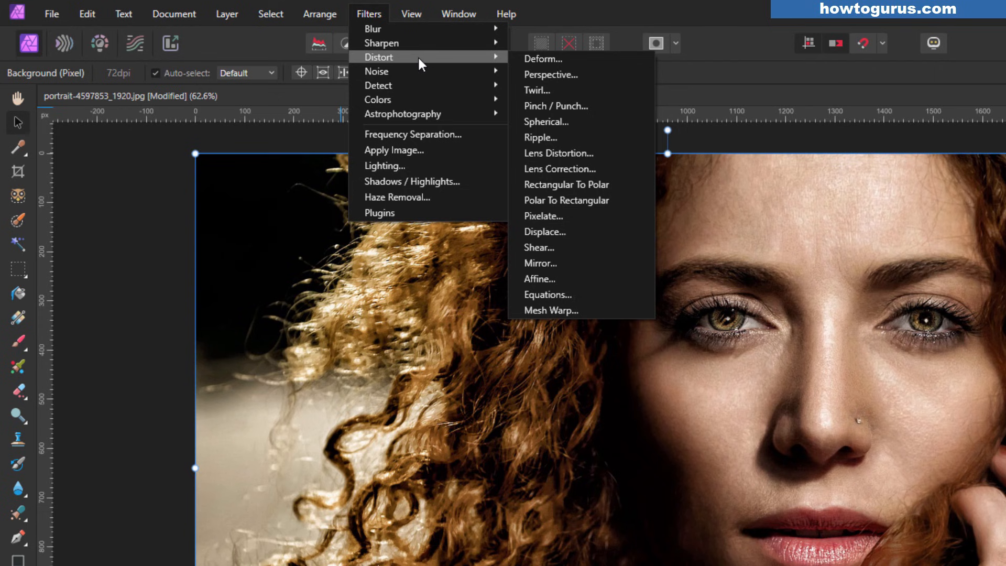
pyautogui.click(536, 75)
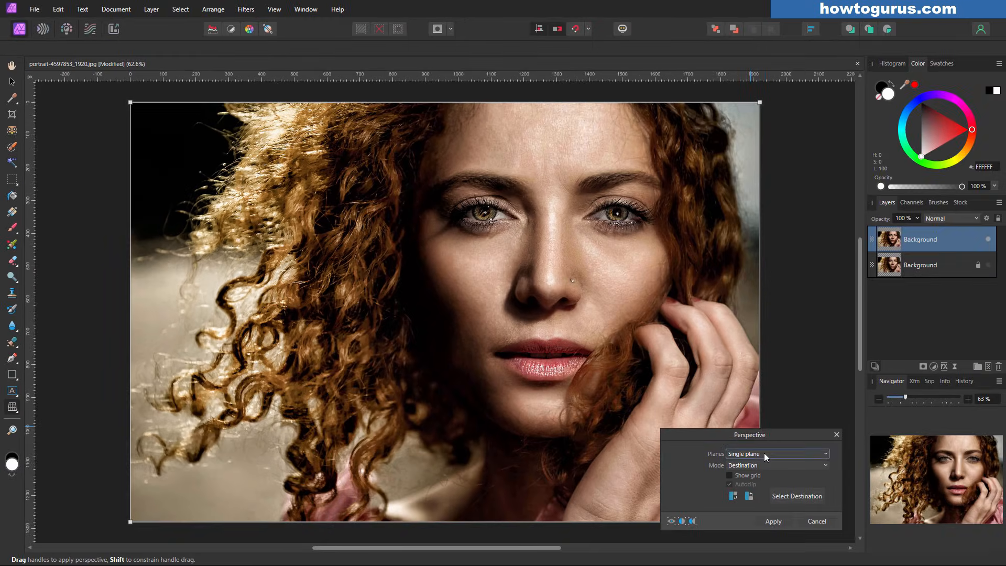
pyautogui.click(729, 475)
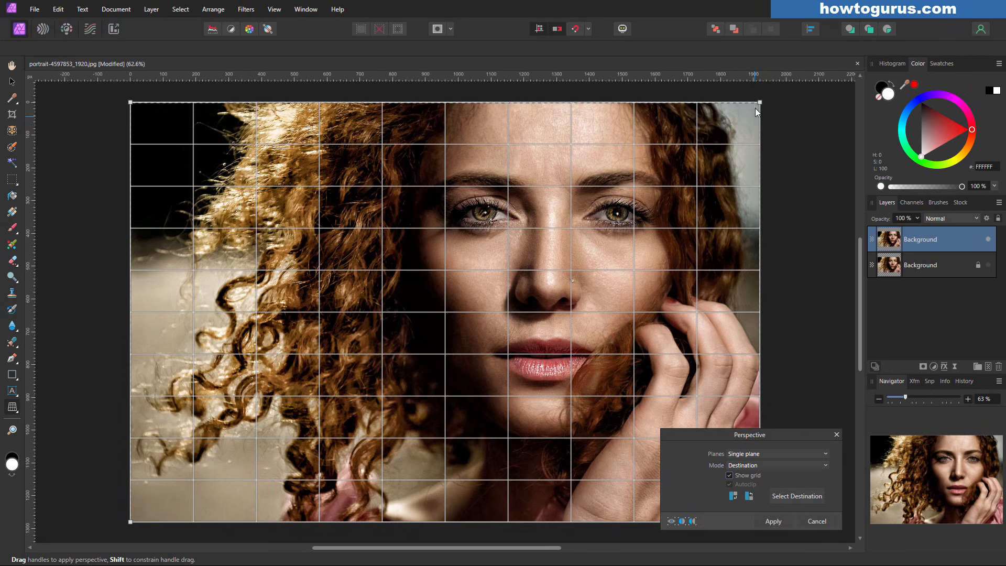
pyautogui.moveTo(759, 103); pyautogui.dragTo(559, 220)
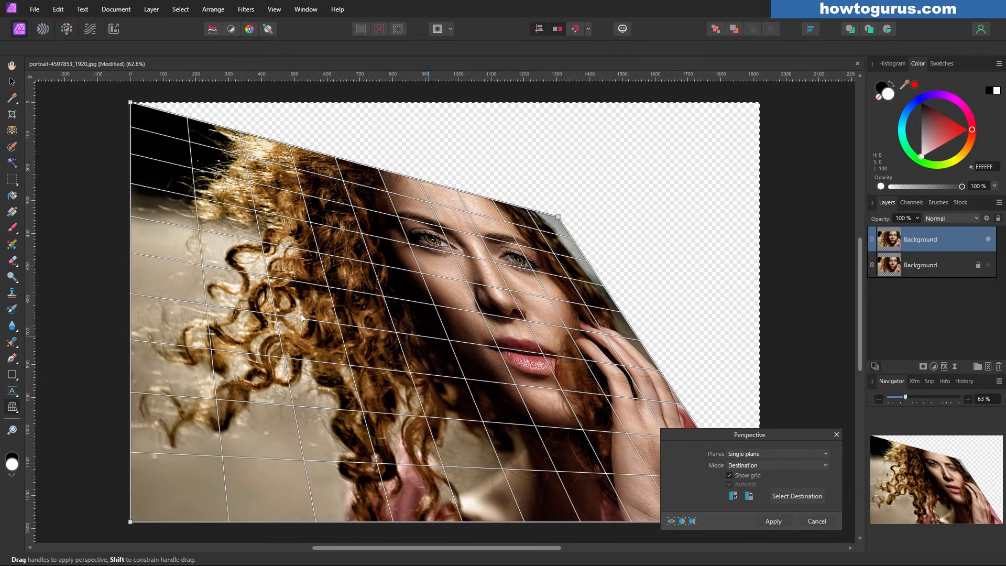
pyautogui.click(774, 522)
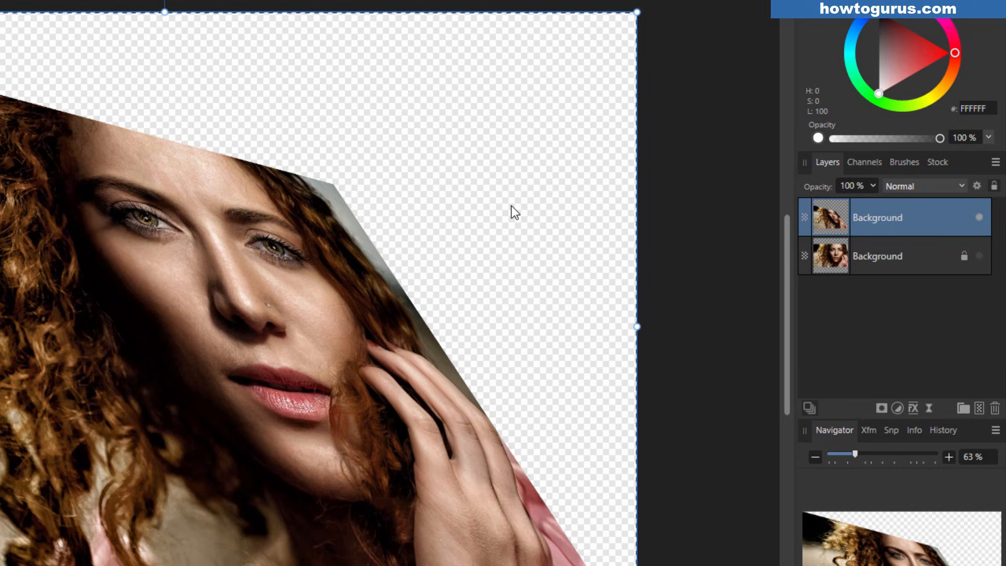
pyautogui.hotkey('ctrl', 'z')
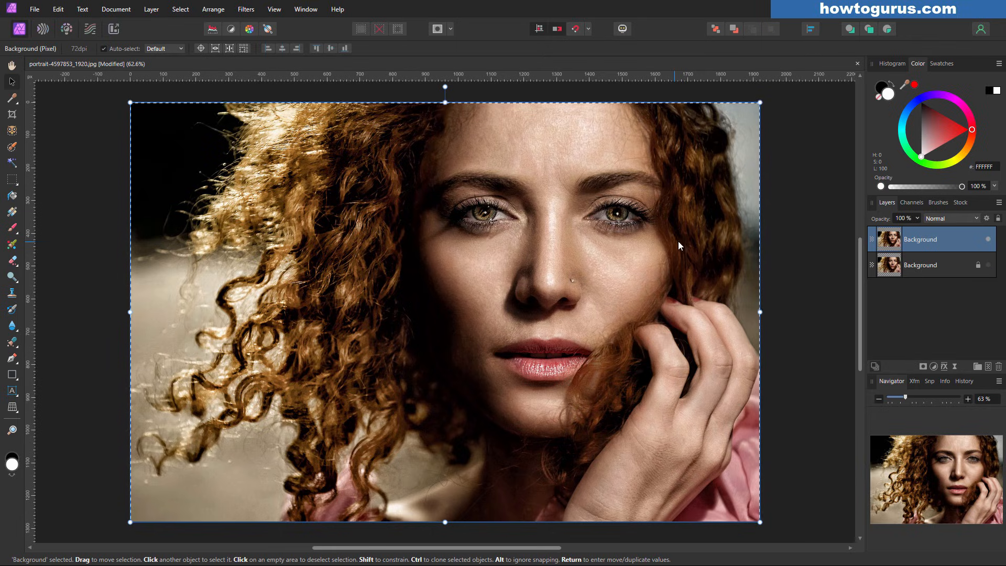
# With no layer selected, add a live Perspective filter, show its grid, and pull the image's upper-right corner inward and down
pyautogui.click(246, 9)
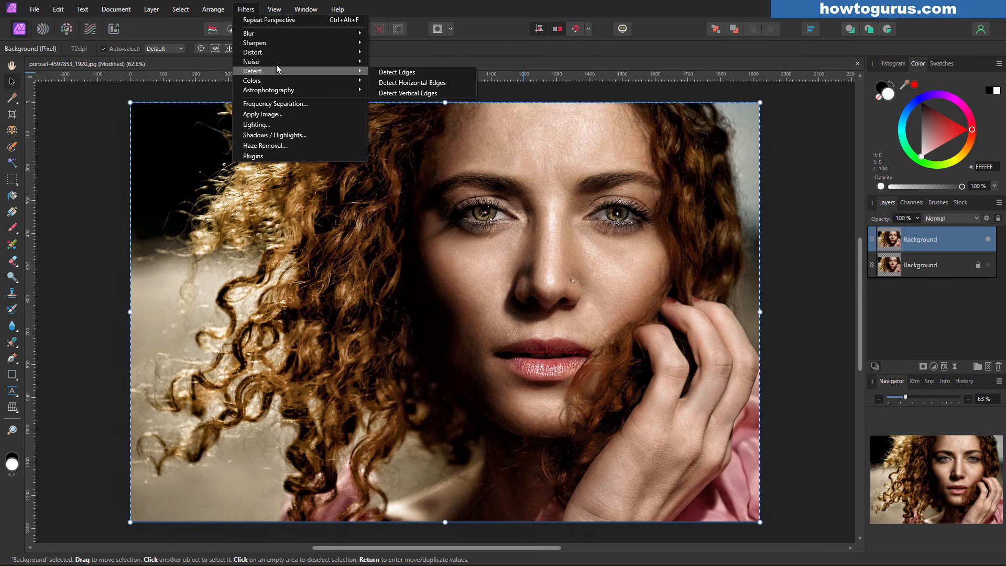
pyautogui.moveTo(281, 68)
pyautogui.click(516, 91)
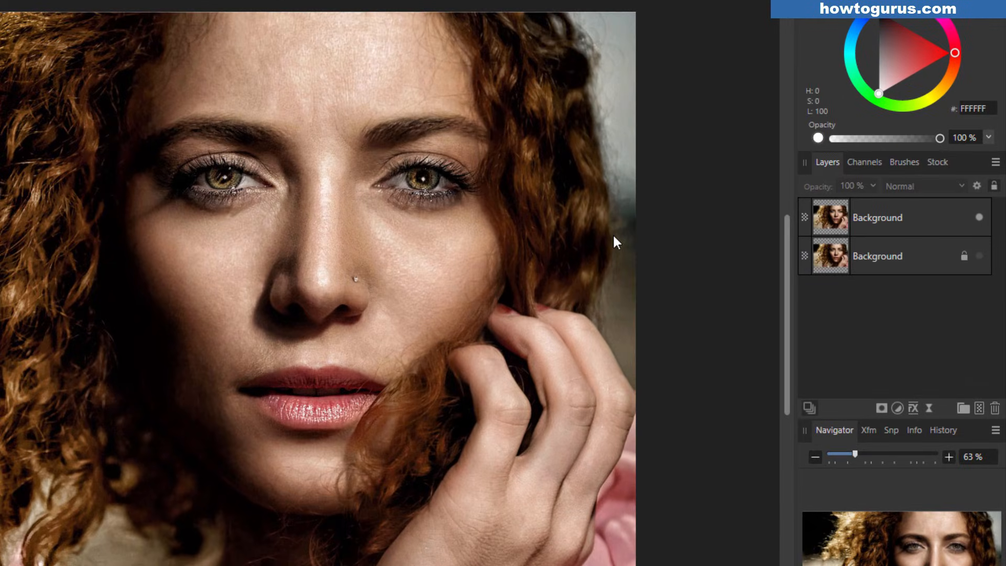
pyautogui.click(928, 405)
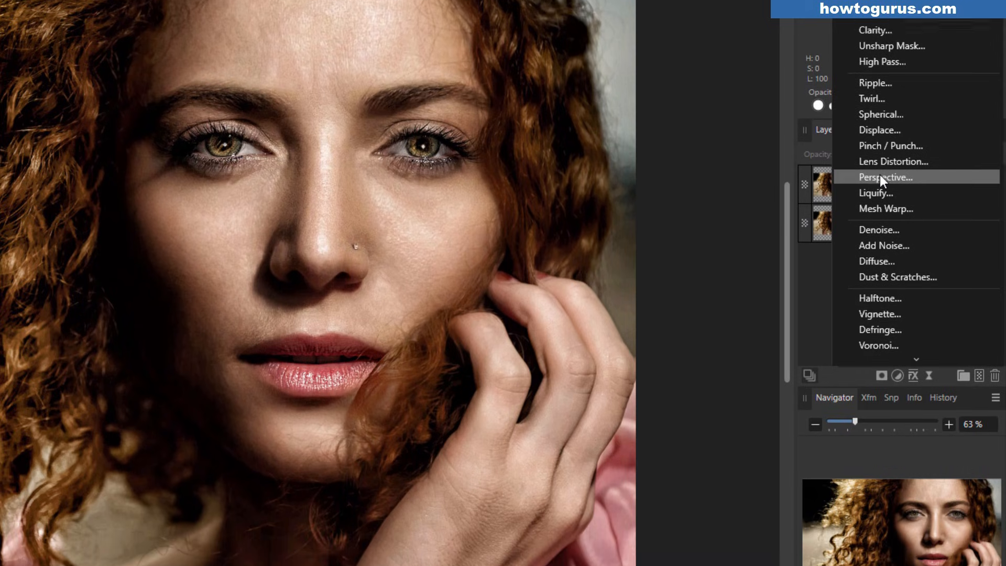
pyautogui.click(882, 210)
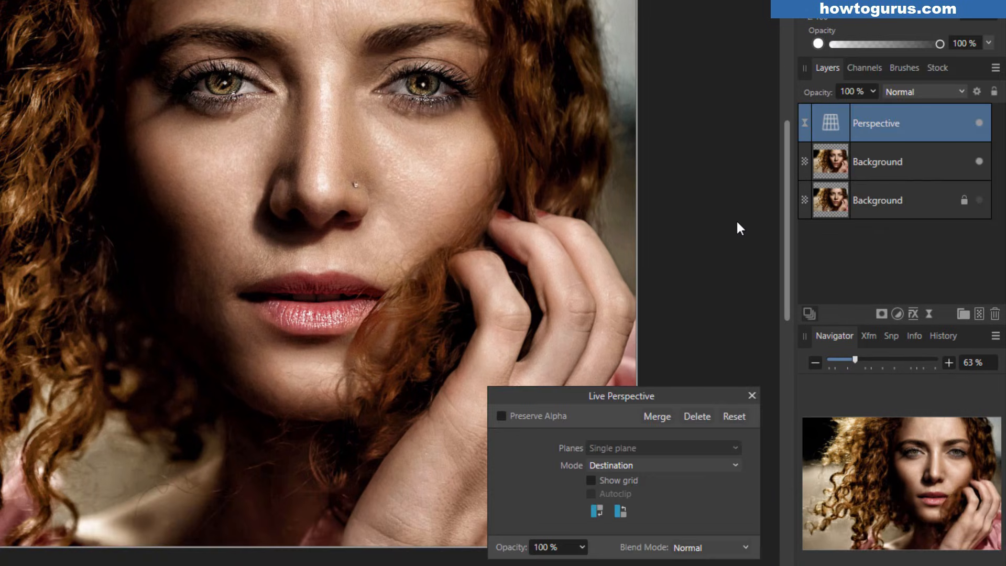
pyautogui.click(590, 480)
pyautogui.moveTo(636, 2); pyautogui.dragTo(303, 96)
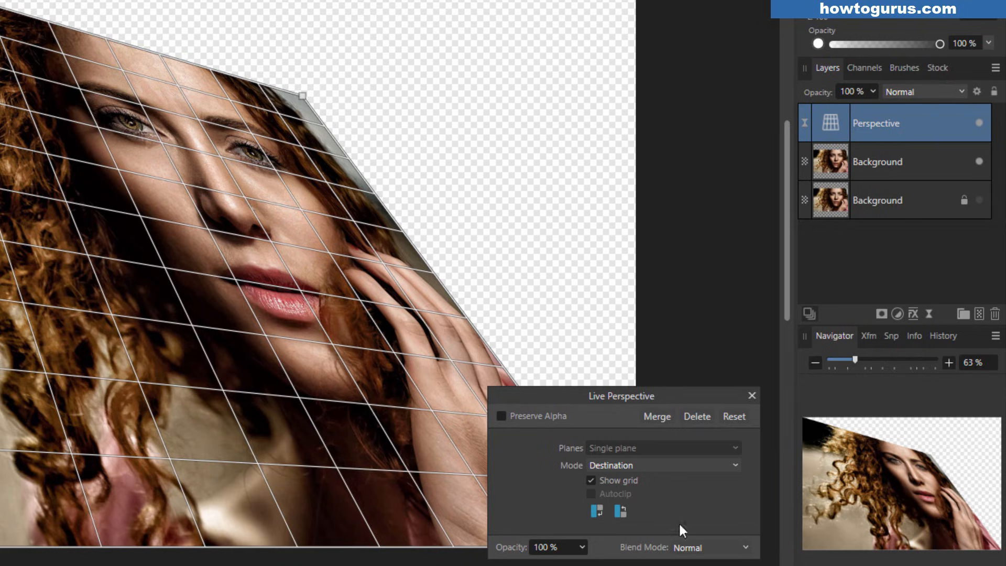
pyautogui.click(752, 395)
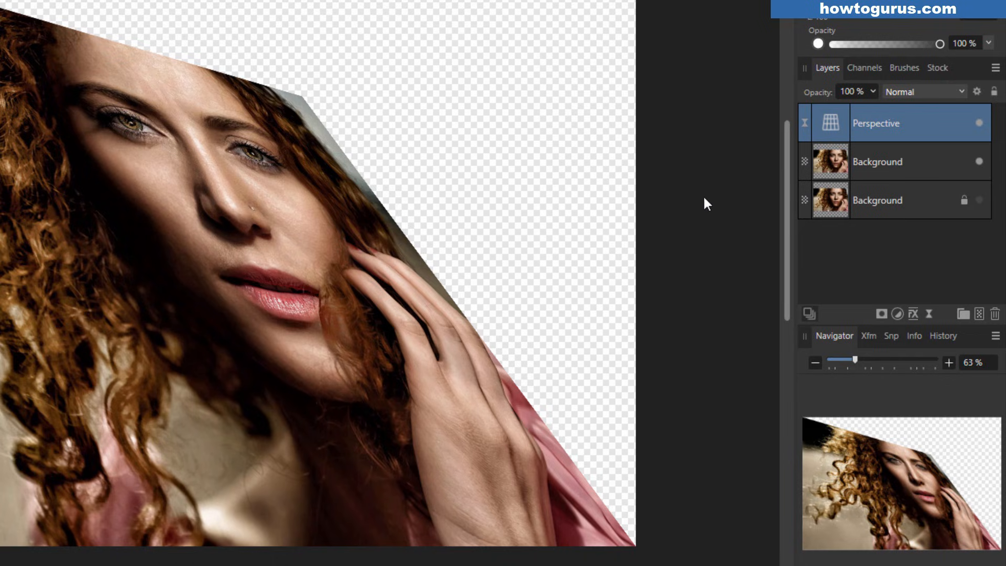
# Toggle the live Perspective filter's visibility several times to compare the image with and without the distortion
pyautogui.click(979, 122)
pyautogui.click(979, 122)
pyautogui.click(979, 122)
pyautogui.click(979, 123)
pyautogui.click(979, 123)
pyautogui.click(979, 124)
# Reopen the live Perspective filter's settings, show the grid, and move the image's upper-right corner partly back outward
pyautogui.click(833, 122)
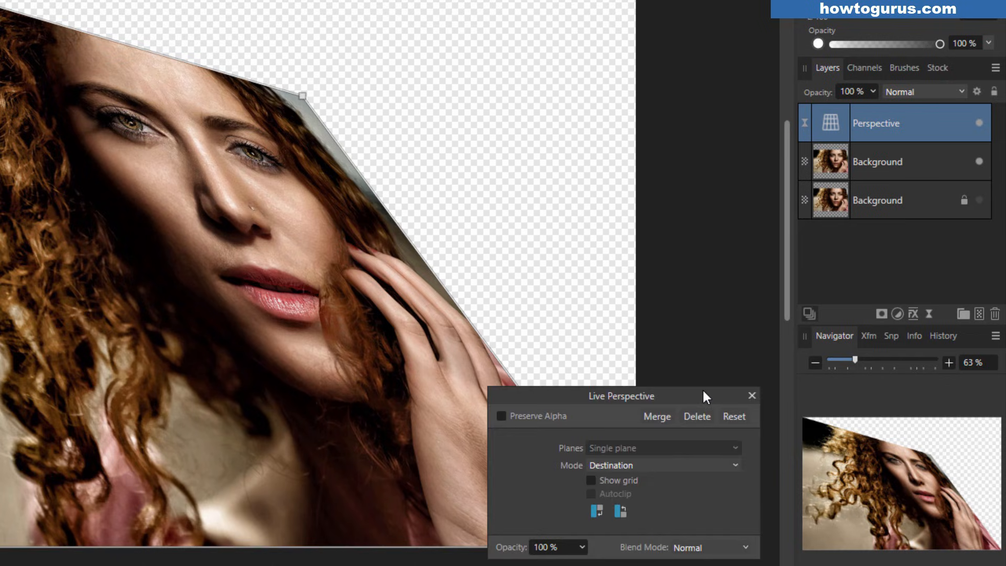
pyautogui.moveTo(698, 392); pyautogui.dragTo(694, 359)
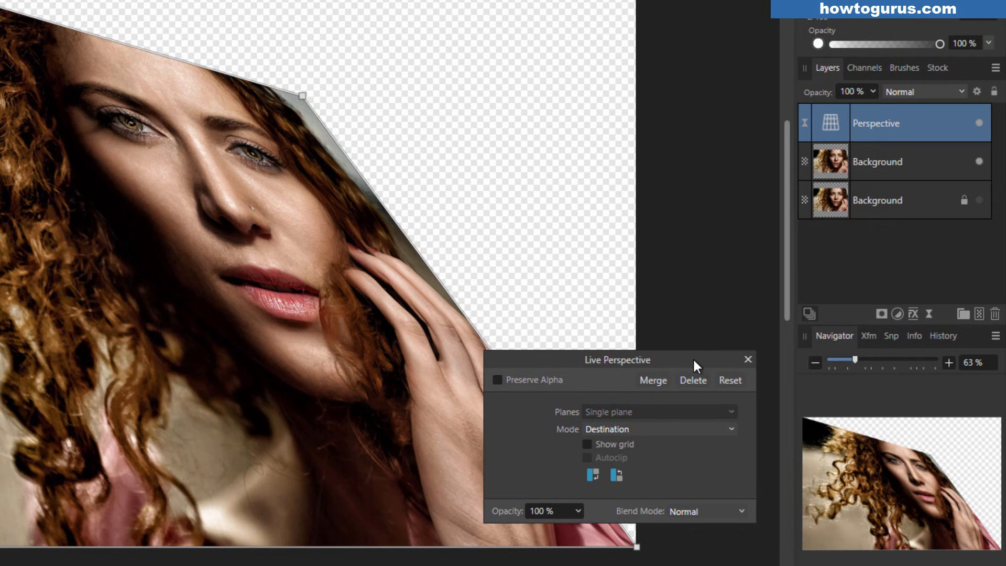
pyautogui.click(587, 444)
pyautogui.moveTo(301, 97); pyautogui.dragTo(437, 121)
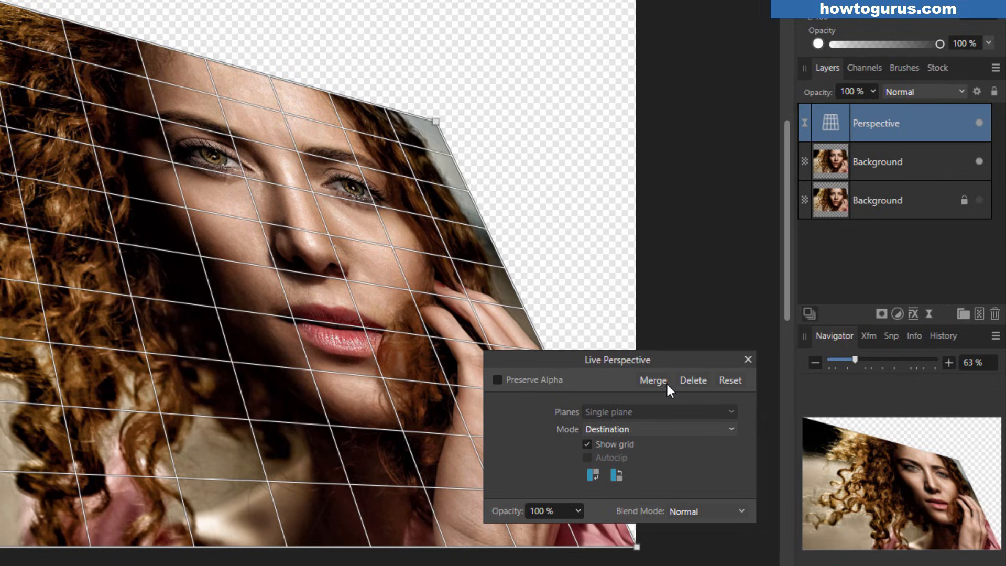
# Try merging the live Perspective filter into the layer below it, and undo the merge
pyautogui.click(652, 381)
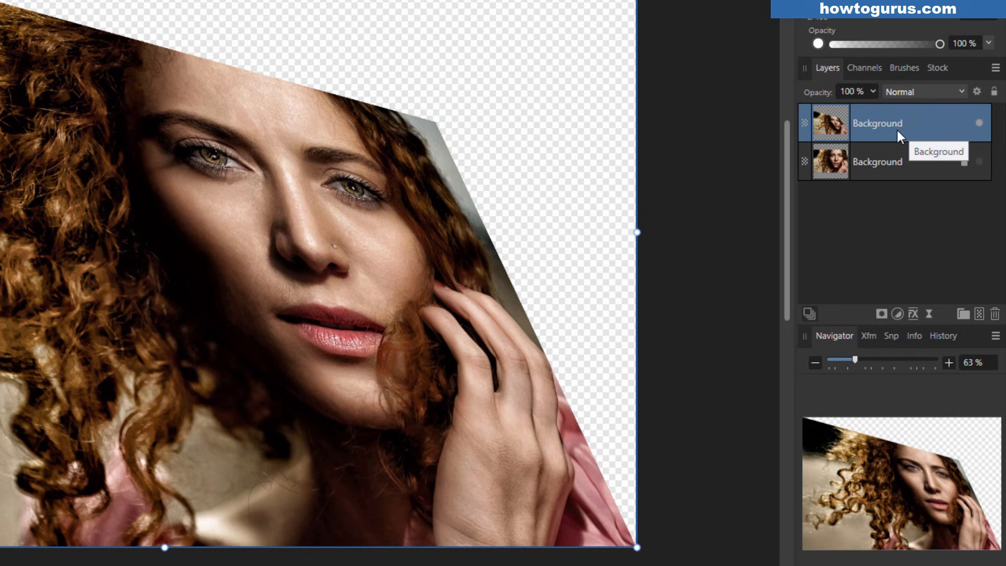
pyautogui.hotkey('ctrl', 'z')
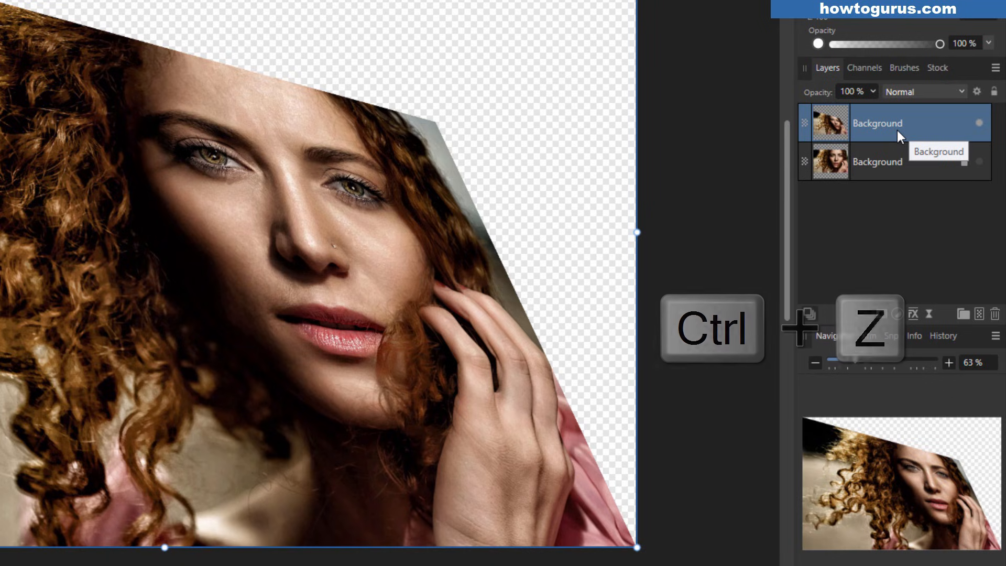
pyautogui.click(738, 188)
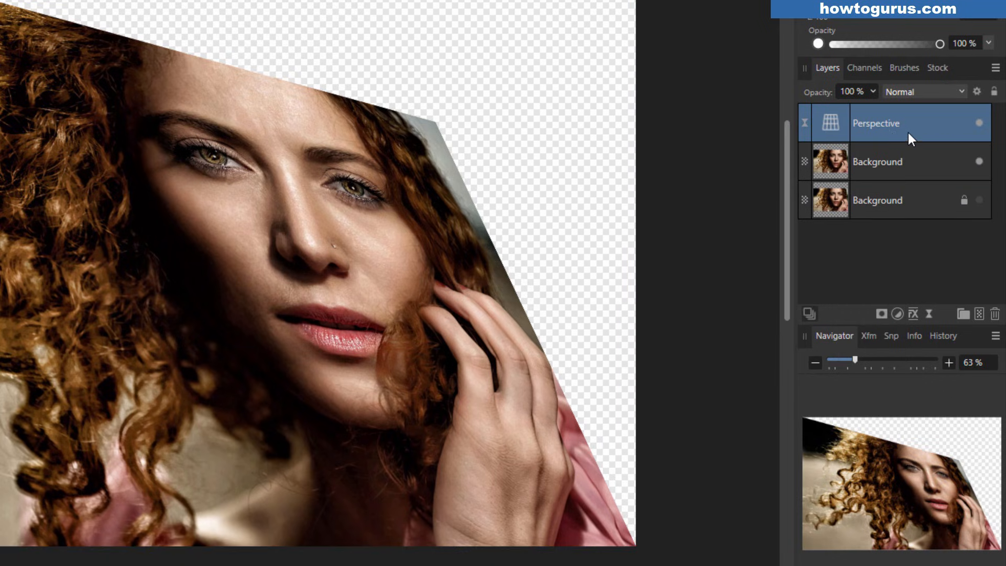
# Try masking the Perspective filter to the layer directly below, comparing it on and off, and undo the masking
pyautogui.rightClick(881, 126)
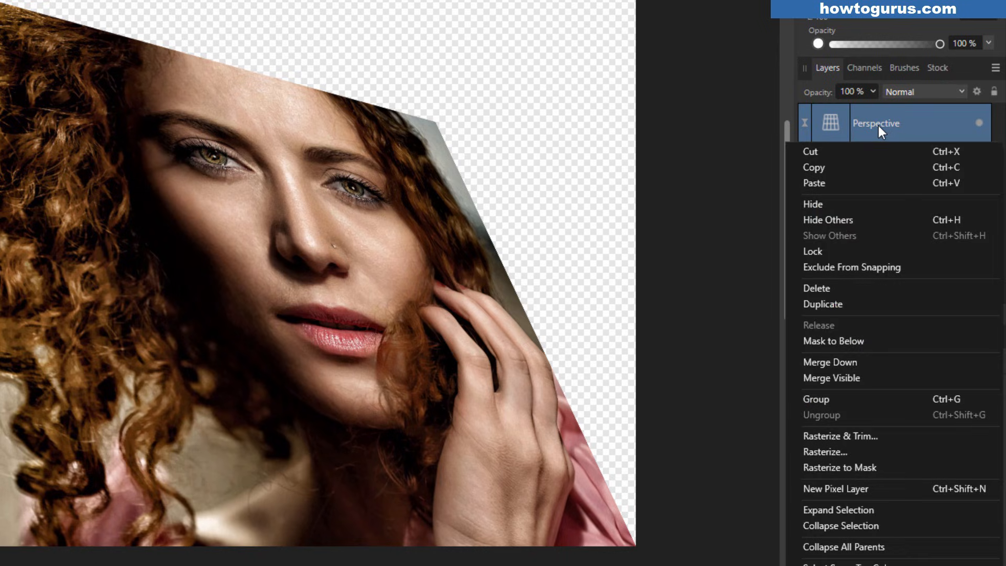
pyautogui.click(867, 341)
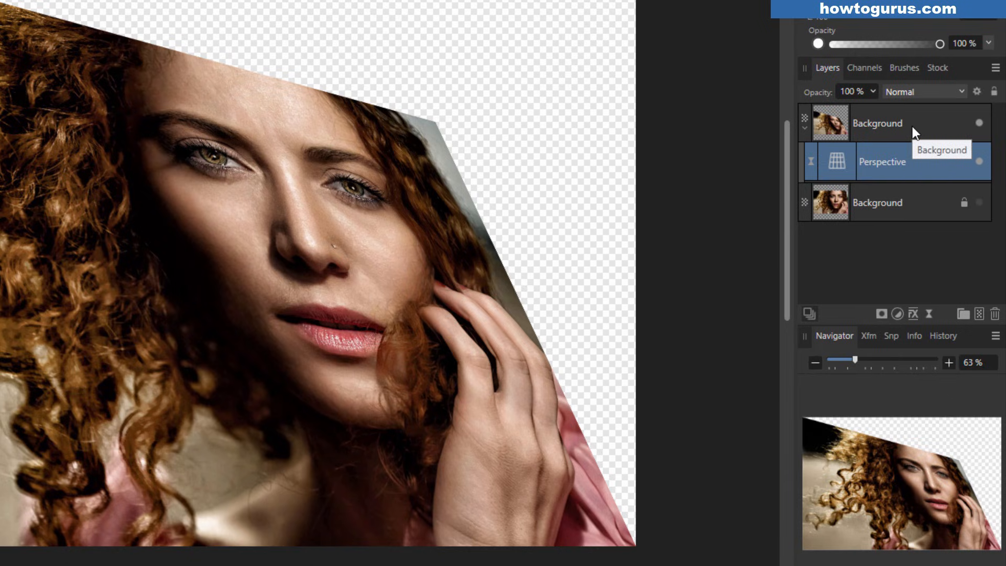
pyautogui.click(978, 162)
pyautogui.click(976, 163)
pyautogui.click(977, 162)
pyautogui.click(977, 162)
pyautogui.click(979, 163)
pyautogui.click(980, 162)
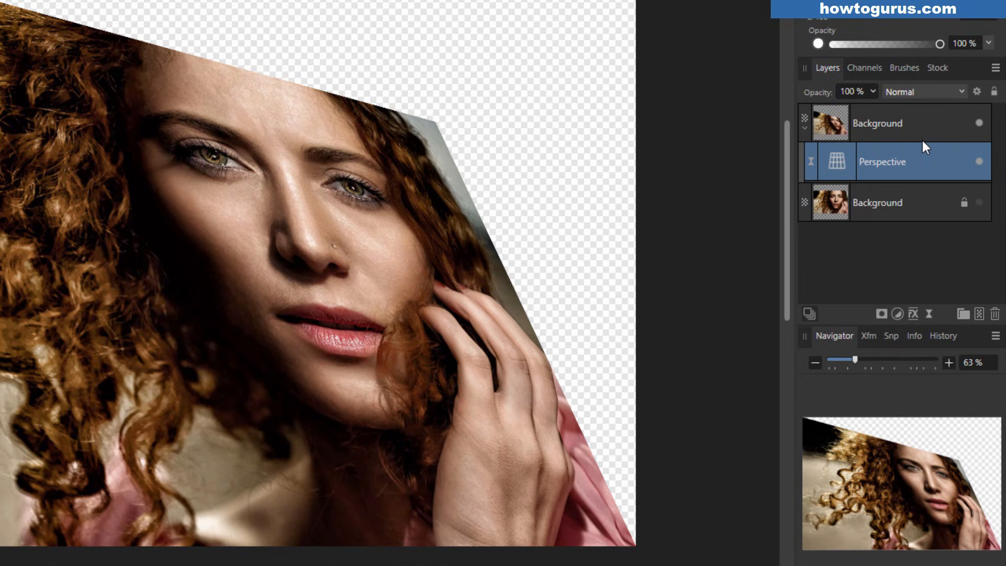
pyautogui.hotkey('ctrl', 'z')
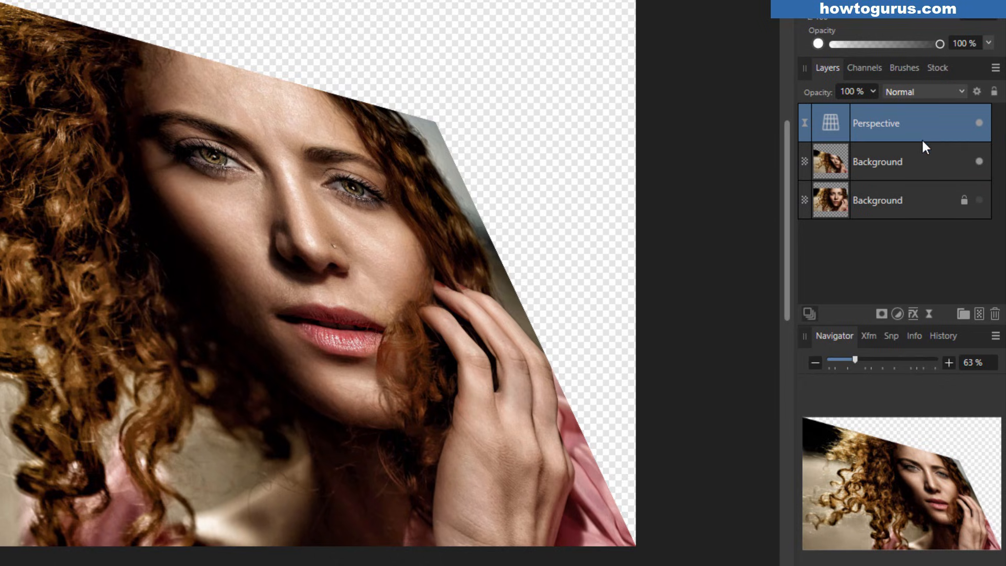
# Show the locked Background layer and apply Mask to Below to the Perspective filter so it affects only the duplicate
pyautogui.click(980, 201)
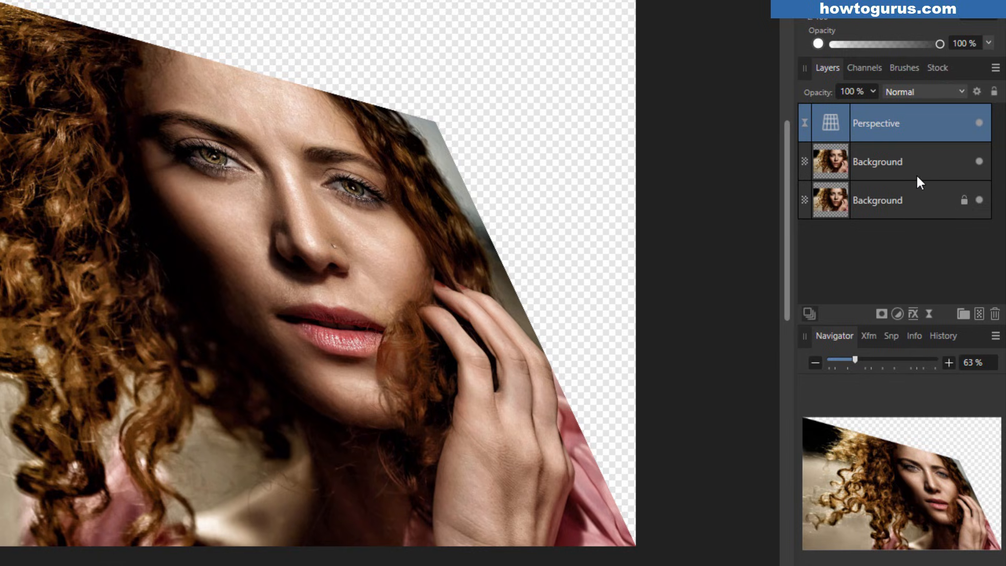
pyautogui.rightClick(880, 125)
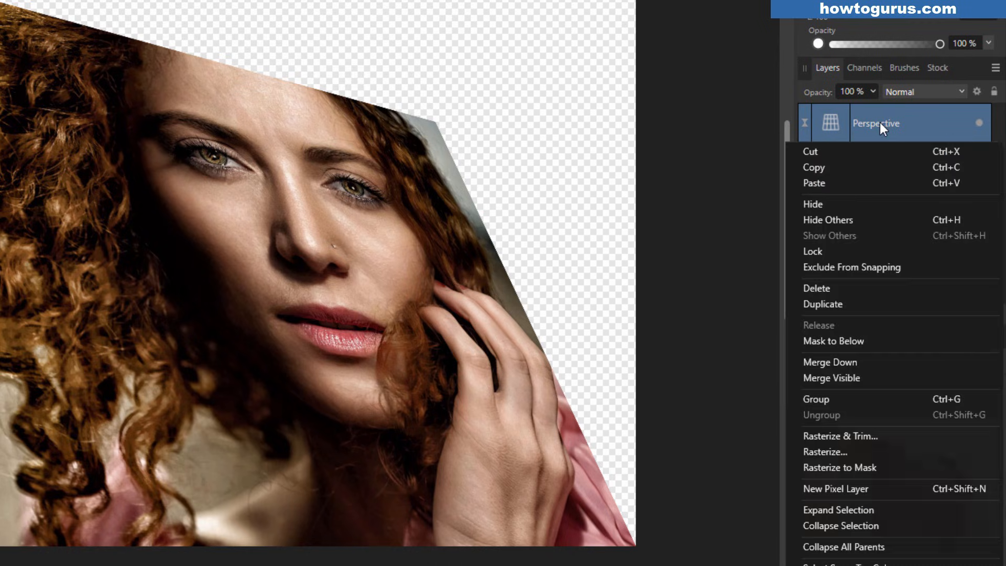
pyautogui.click(870, 340)
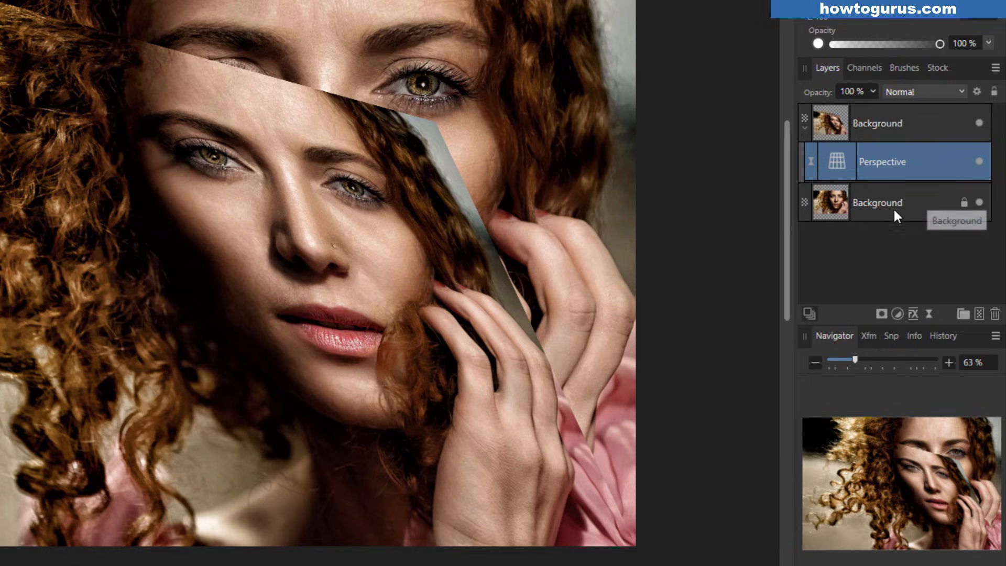
# Hide the locked Background layer and toggle the nested Perspective filter off and on to compare the duplicate
pyautogui.click(979, 202)
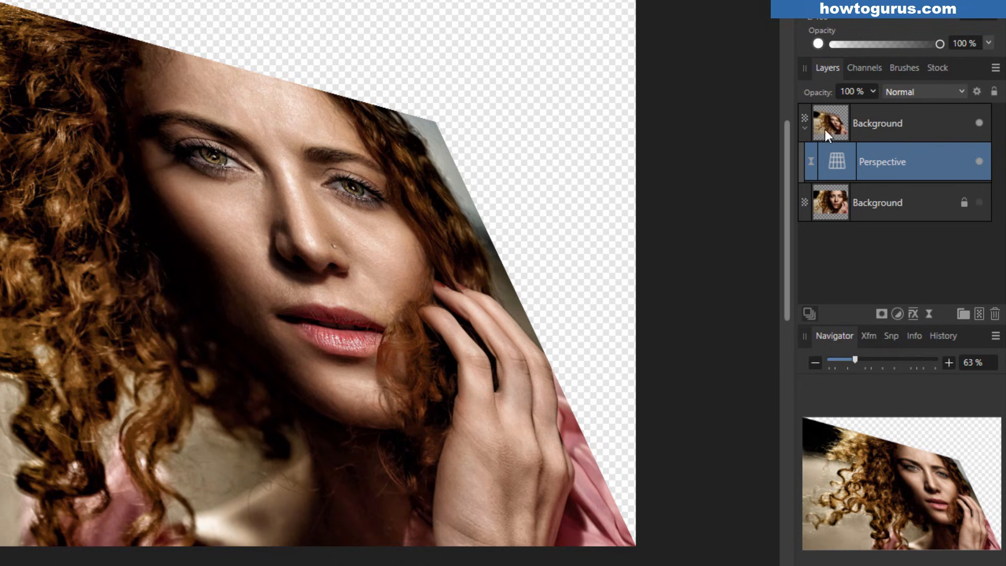
pyautogui.click(979, 162)
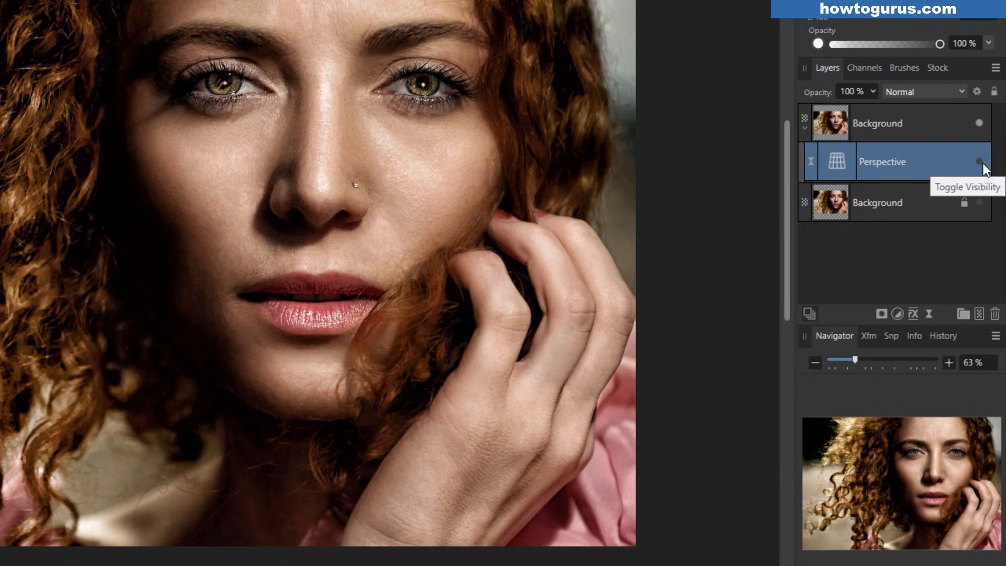
pyautogui.click(983, 164)
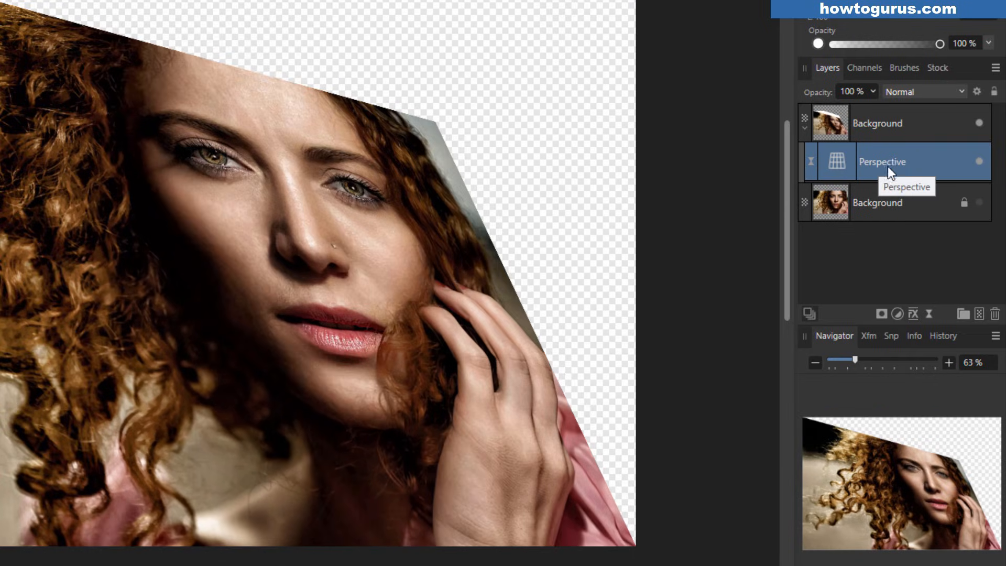
pyautogui.click(931, 315)
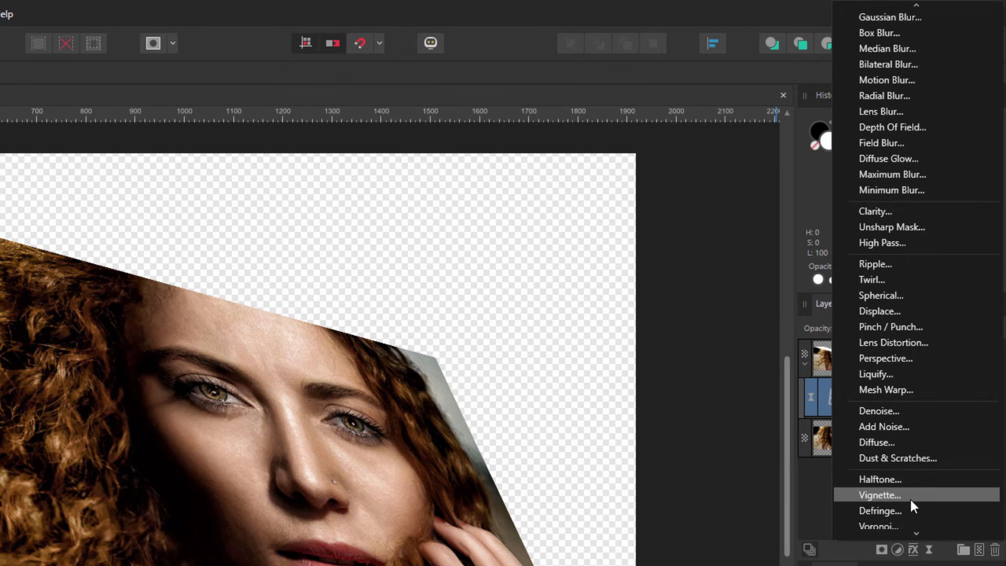
pyautogui.moveTo(917, 532)
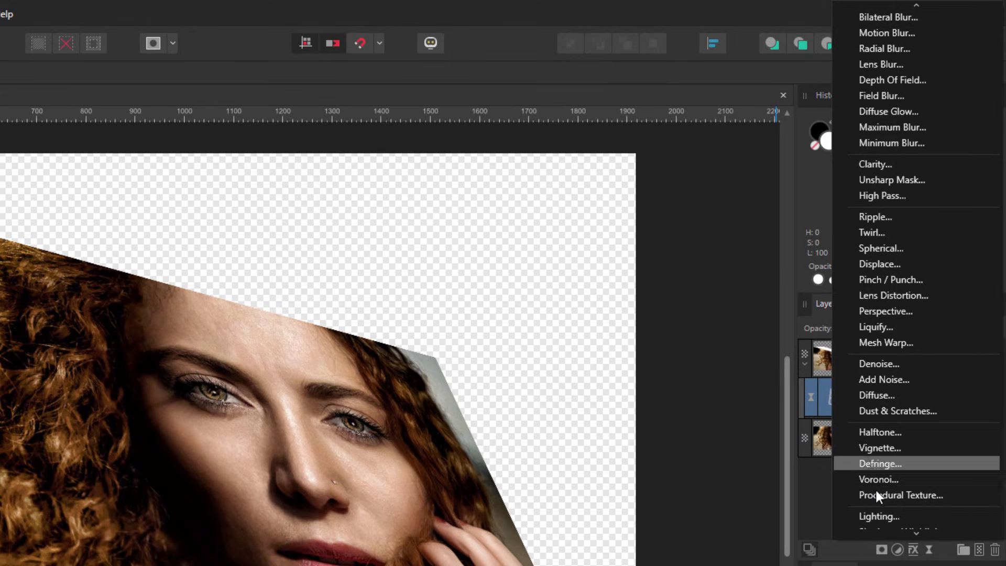
pyautogui.moveTo(920, 5)
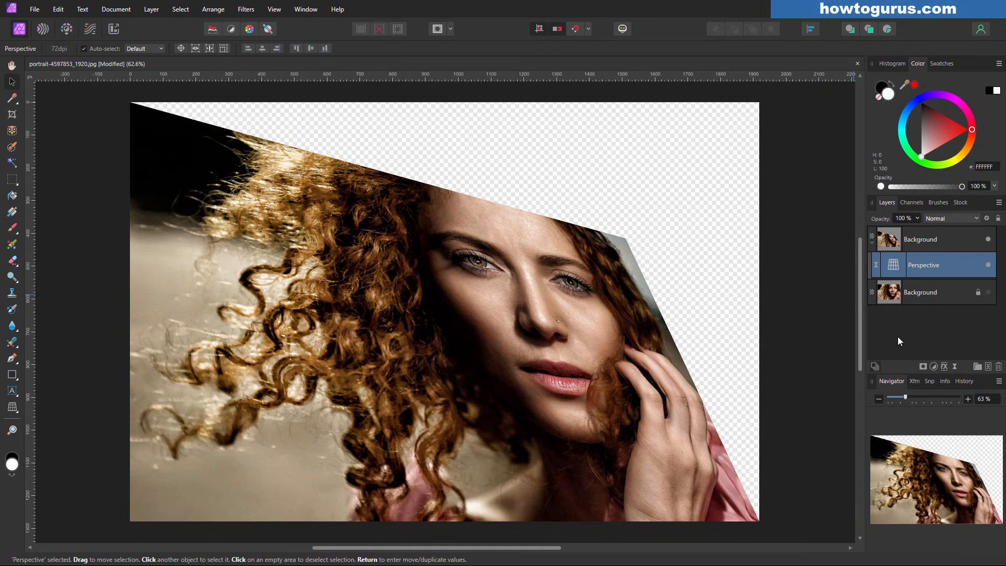
# Add a live Halftone filter with a cell size of 8.7 and a contrast of 84.305
pyautogui.click(955, 367)
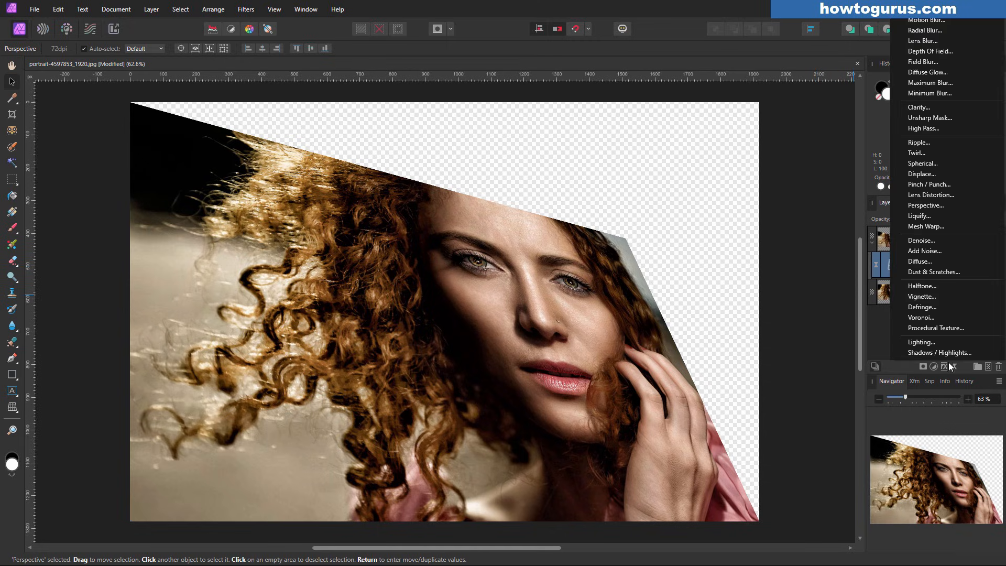
pyautogui.click(936, 287)
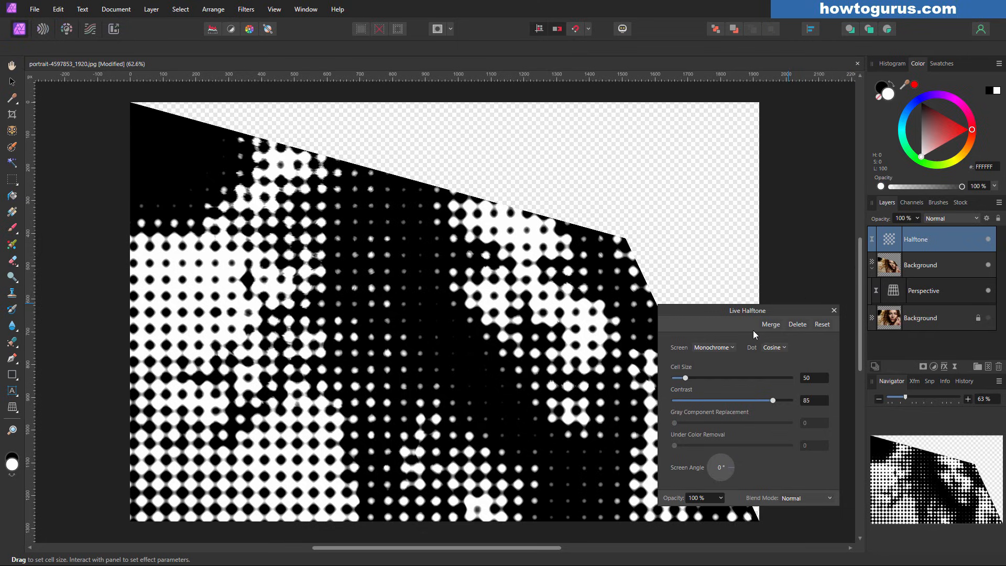
pyautogui.moveTo(686, 377); pyautogui.dragTo(677, 379)
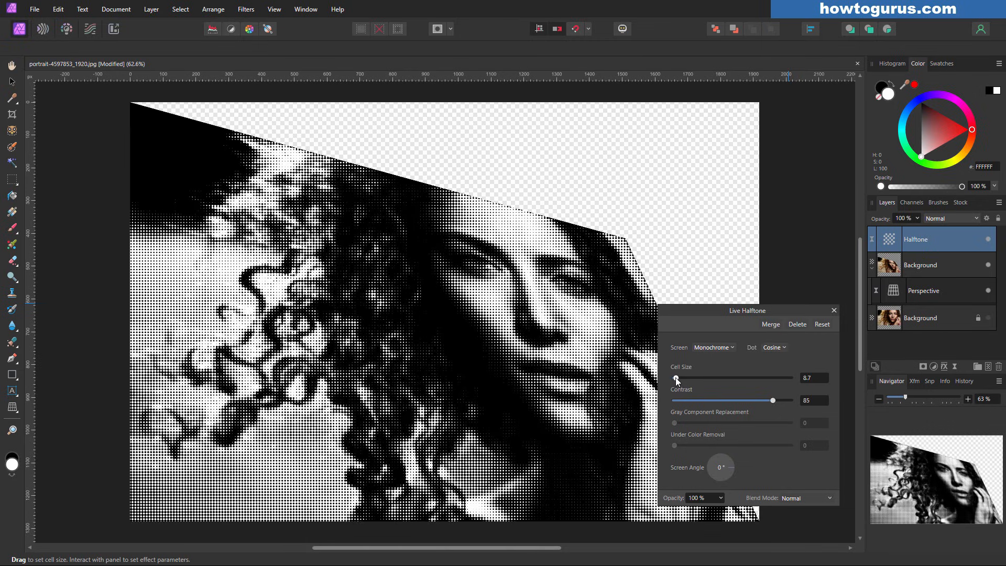
pyautogui.moveTo(773, 400)
pyautogui.mouseDown()
pyautogui.moveTo(760, 400)
pyautogui.moveTo(772, 398)
pyautogui.mouseUp()
# Try the Circular screen on the live Halftone filter, choose the Color screen instead, and close its settings
pyautogui.click(711, 345)
pyautogui.click(705, 390)
pyautogui.click(711, 348)
pyautogui.click(708, 389)
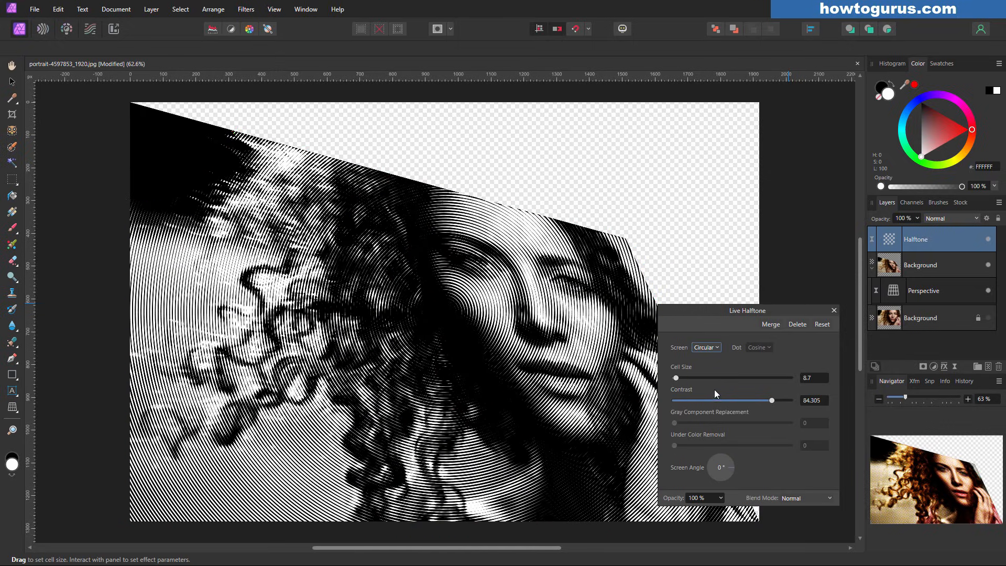
pyautogui.click(718, 348)
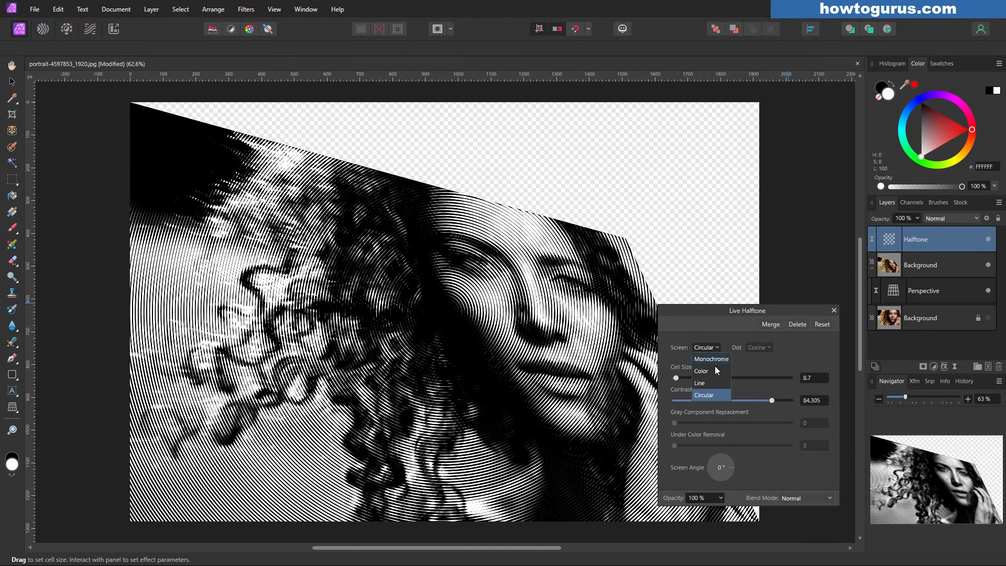
pyautogui.click(715, 367)
pyautogui.press('v')
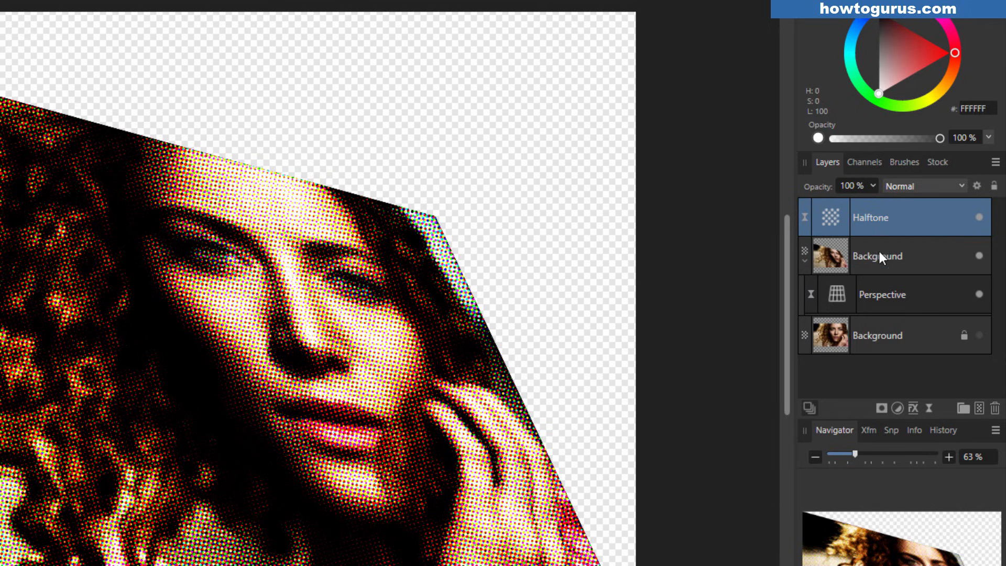
# Show the locked Background layer and apply Mask to Below to the Halftone filter so it affects only the duplicate
pyautogui.click(978, 335)
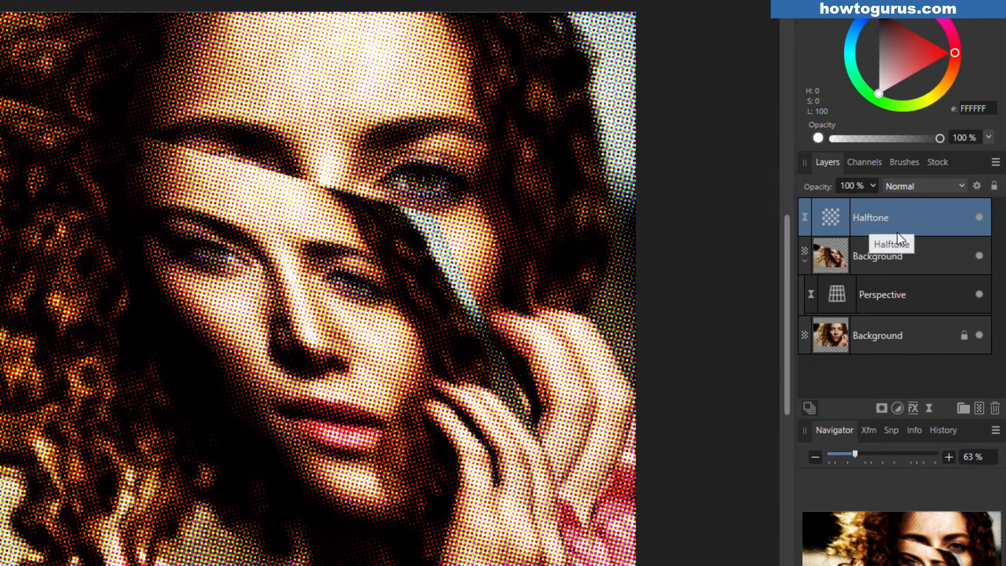
pyautogui.rightClick(864, 219)
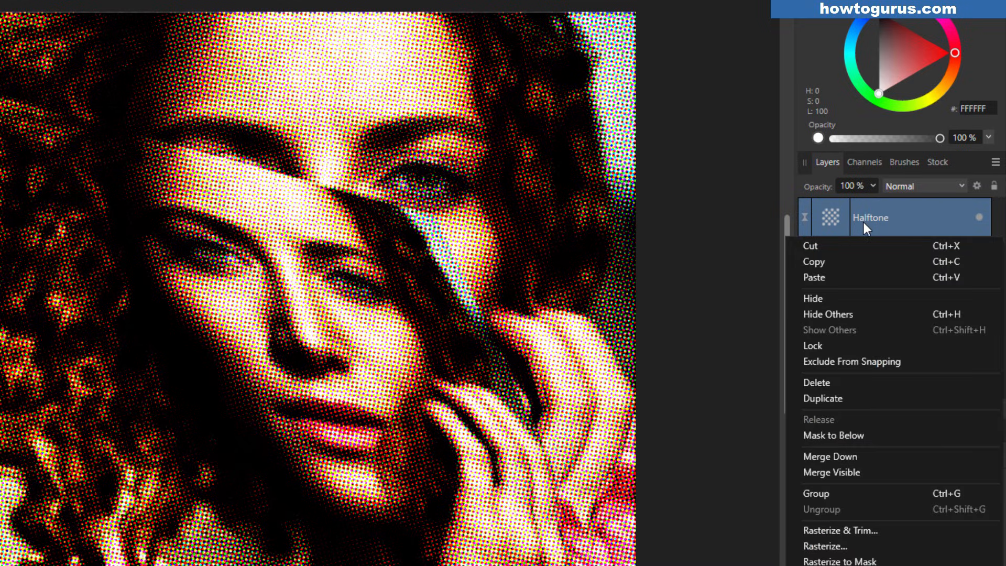
pyautogui.click(875, 434)
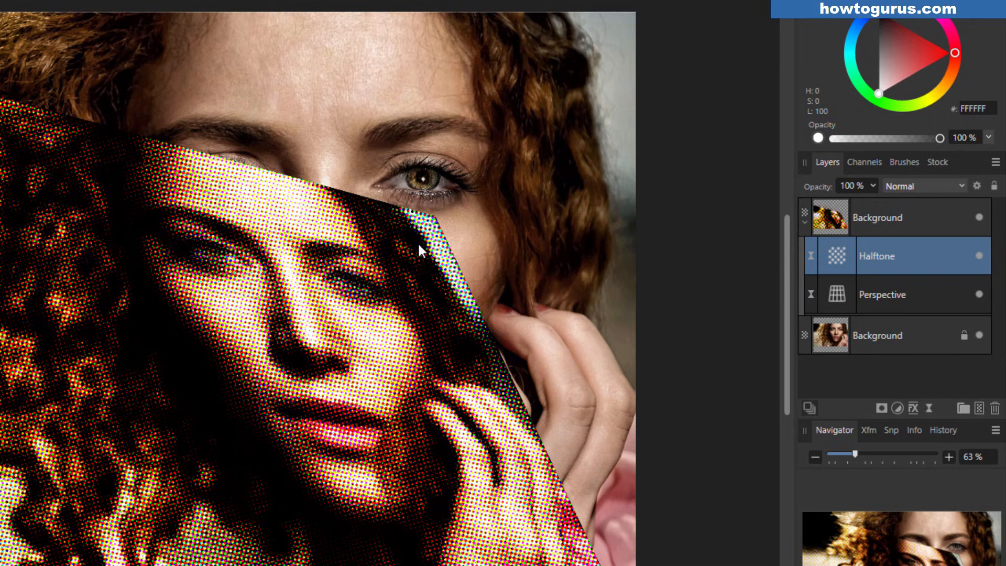
# Hide the Halftone filter and the locked Background layer, and toggle the Perspective filter off and on to compare
pyautogui.click(980, 257)
pyautogui.click(979, 336)
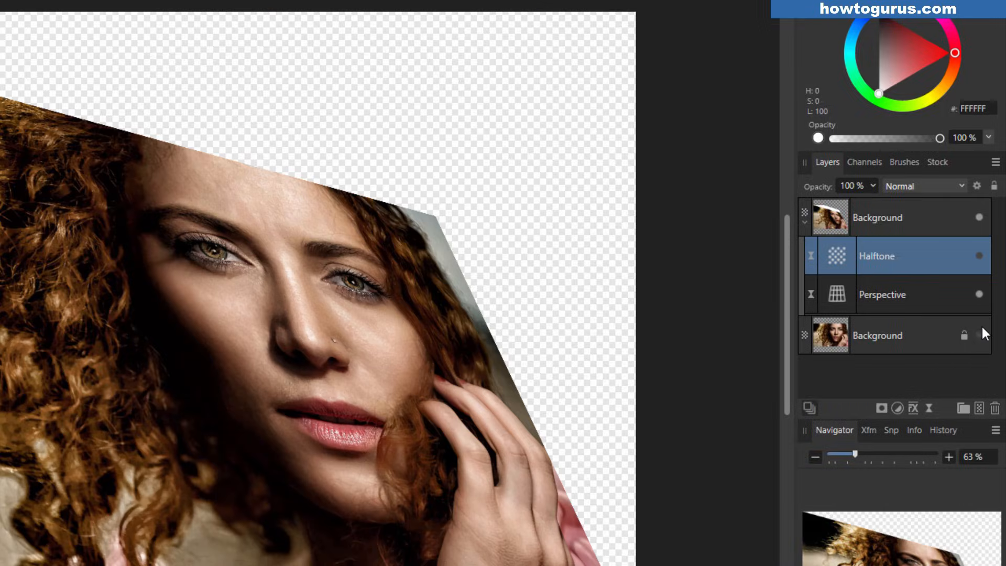
pyautogui.click(979, 294)
pyautogui.click(979, 294)
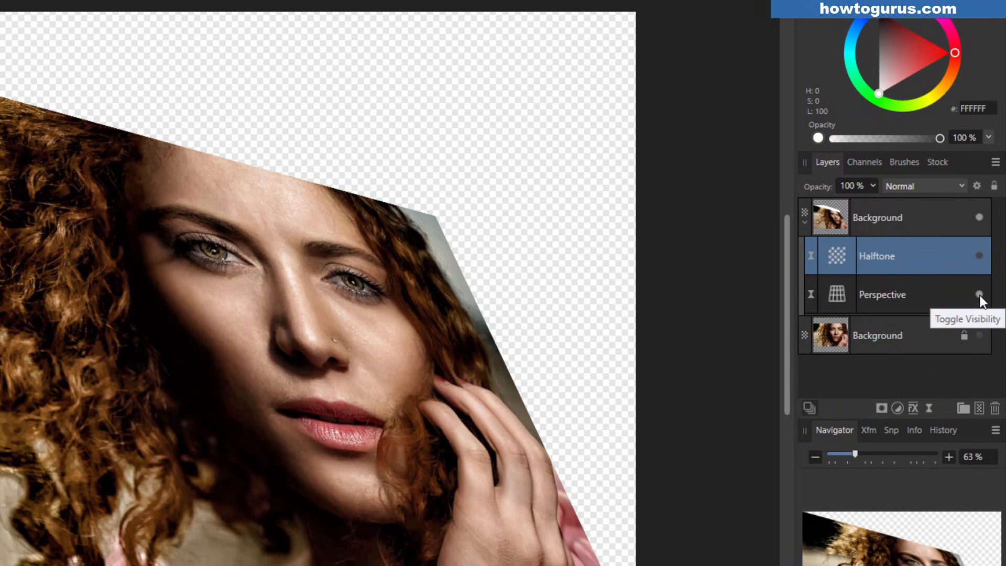
# Switch the nested Halftone and Perspective filters on and off independently to compare their separate effects on the duplicate
pyautogui.click(980, 256)
pyautogui.click(979, 294)
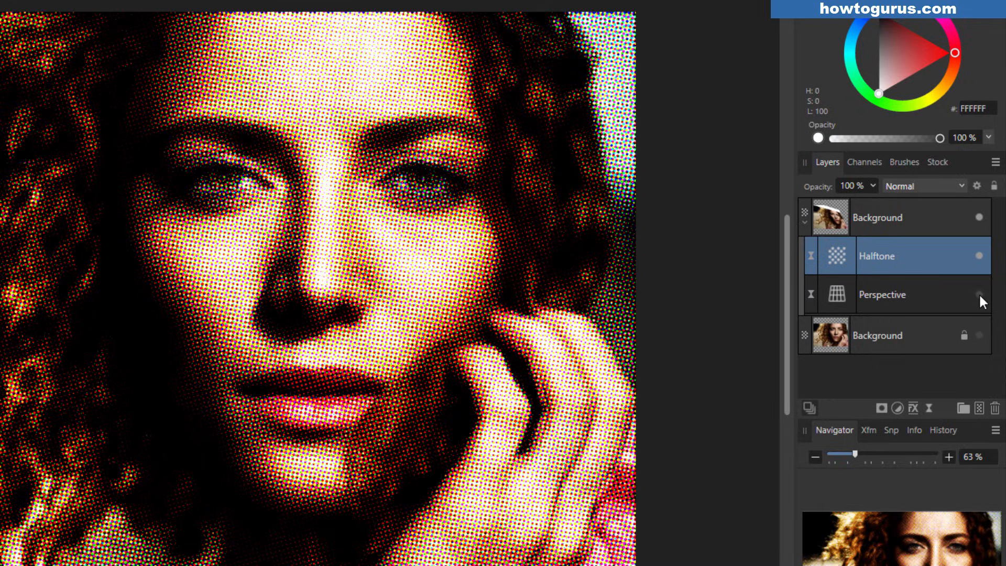
pyautogui.click(980, 257)
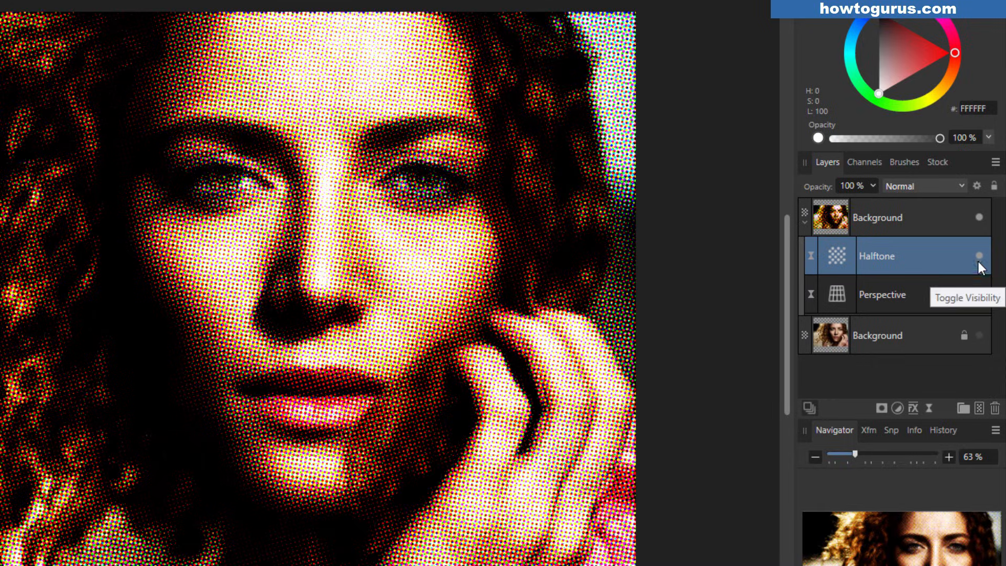
pyautogui.click(979, 257)
pyautogui.click(979, 257)
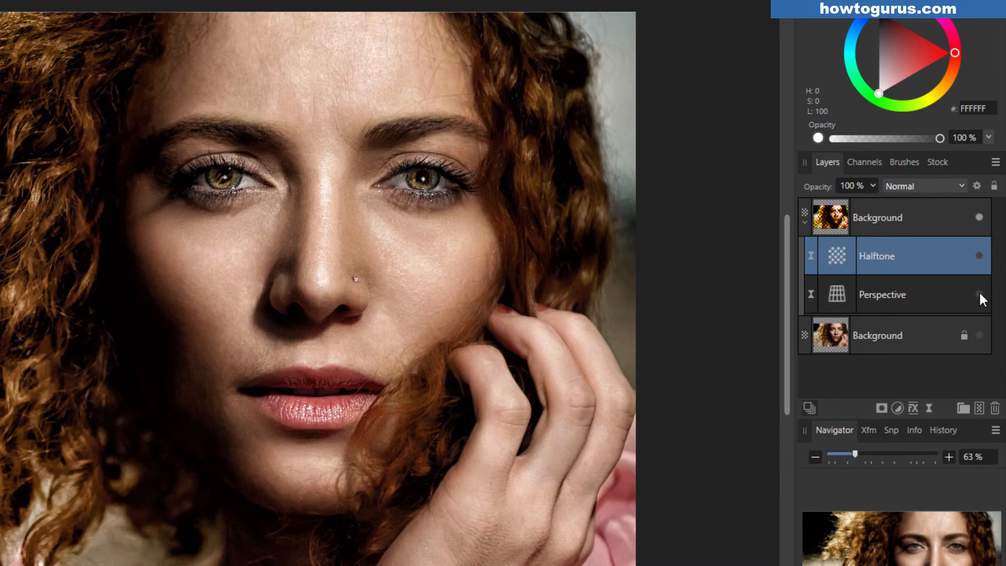
pyautogui.click(979, 294)
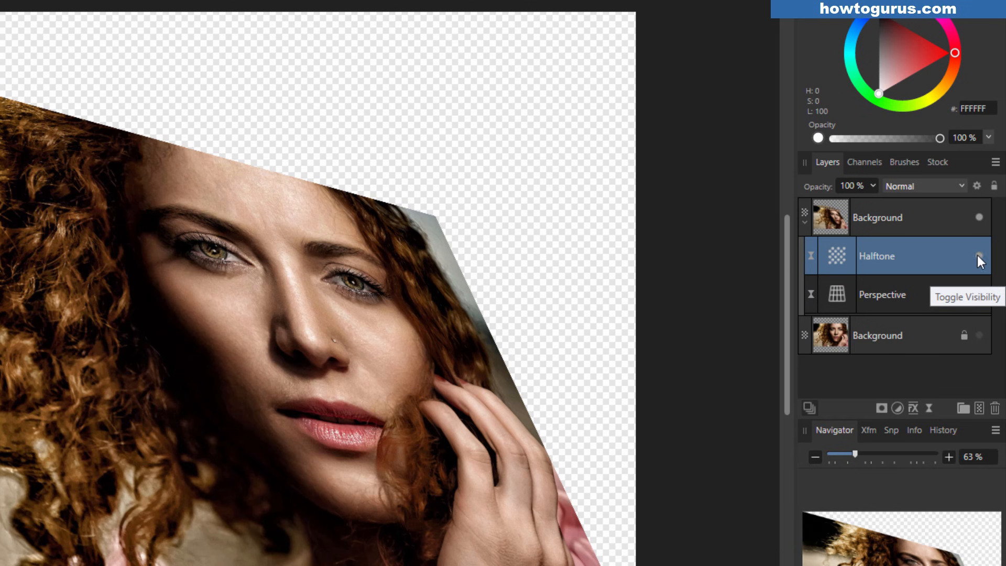
# Turn the Halftone filter back on, reopen its live settings to review them, and close them without changes
pyautogui.click(978, 256)
pyautogui.moveTo(973, 297); pyautogui.dragTo(866, 288)
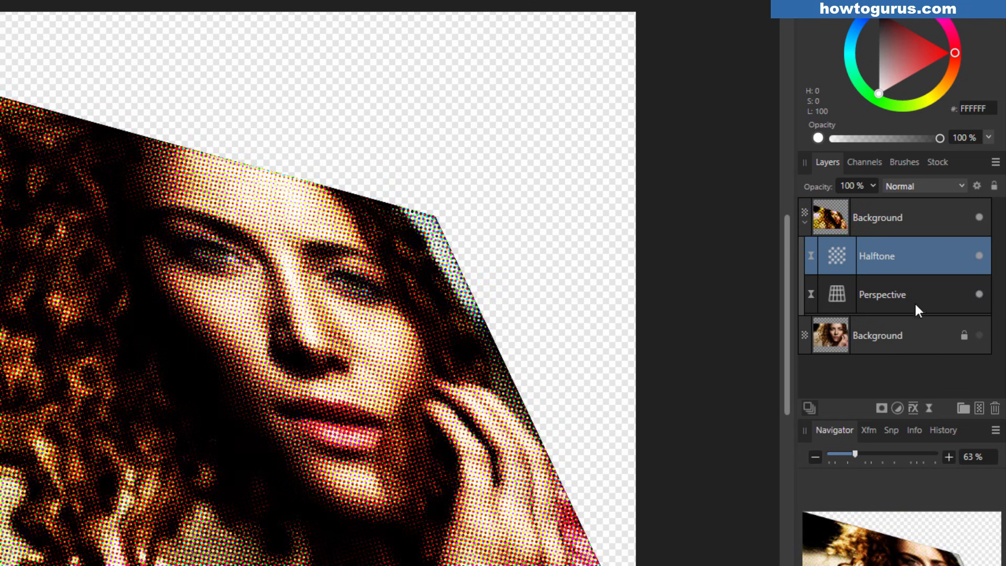
pyautogui.doubleClick(834, 255)
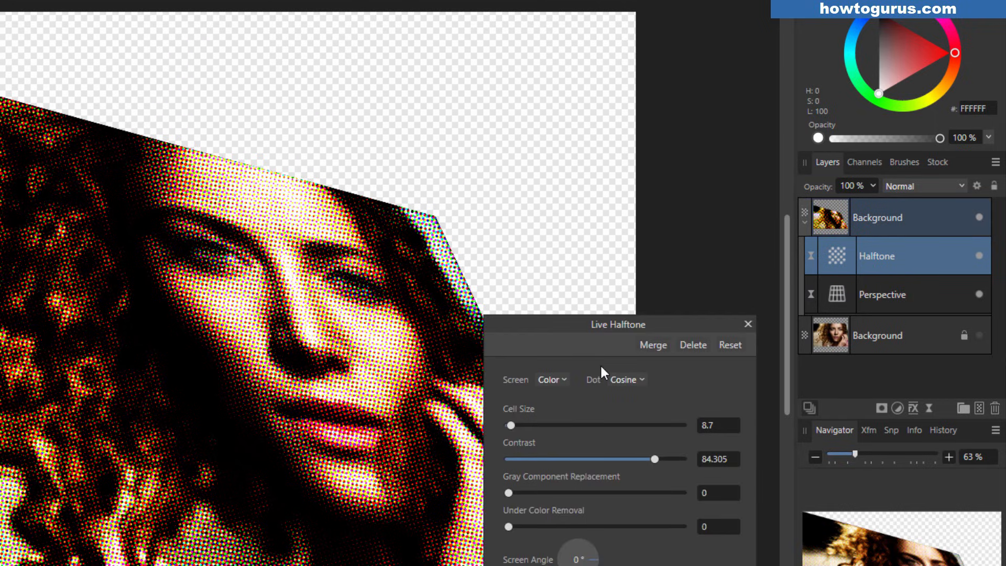
pyautogui.click(747, 325)
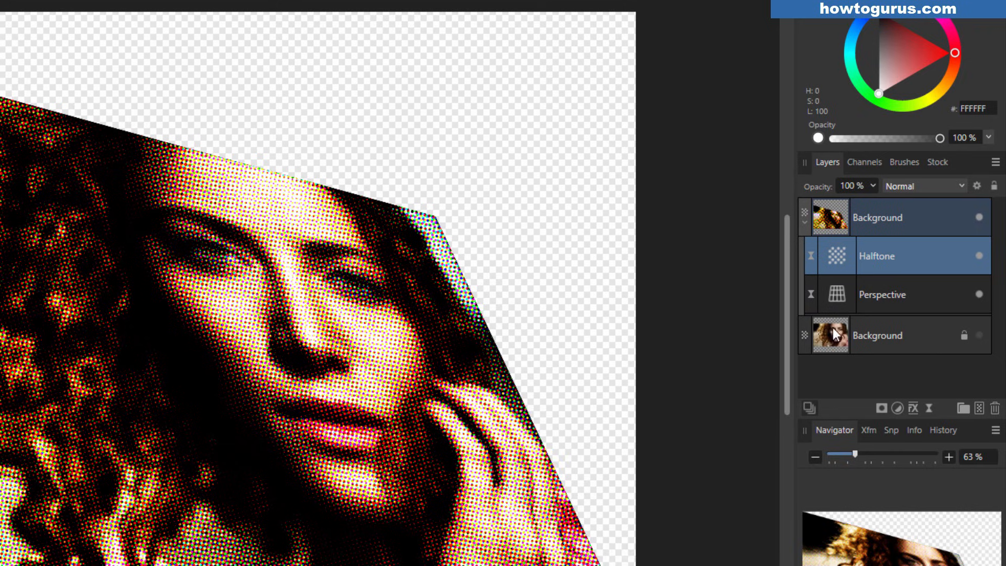